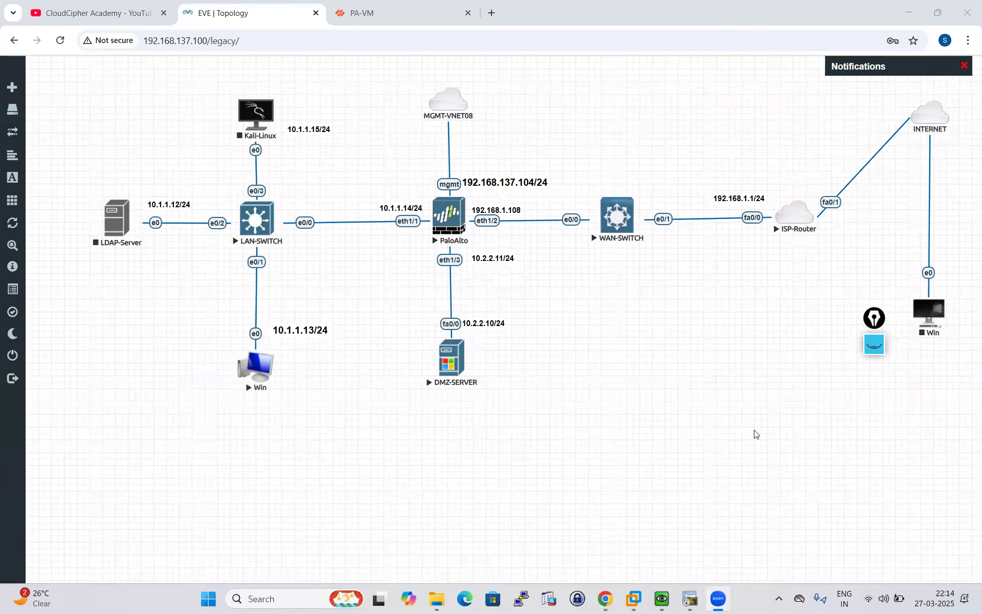
# - Circle the Win host at 10.1.1.13/24 in ink and handwrite the Palo Alto Networks web address beside it, underlined with an arrow
pyautogui.click(873, 353)
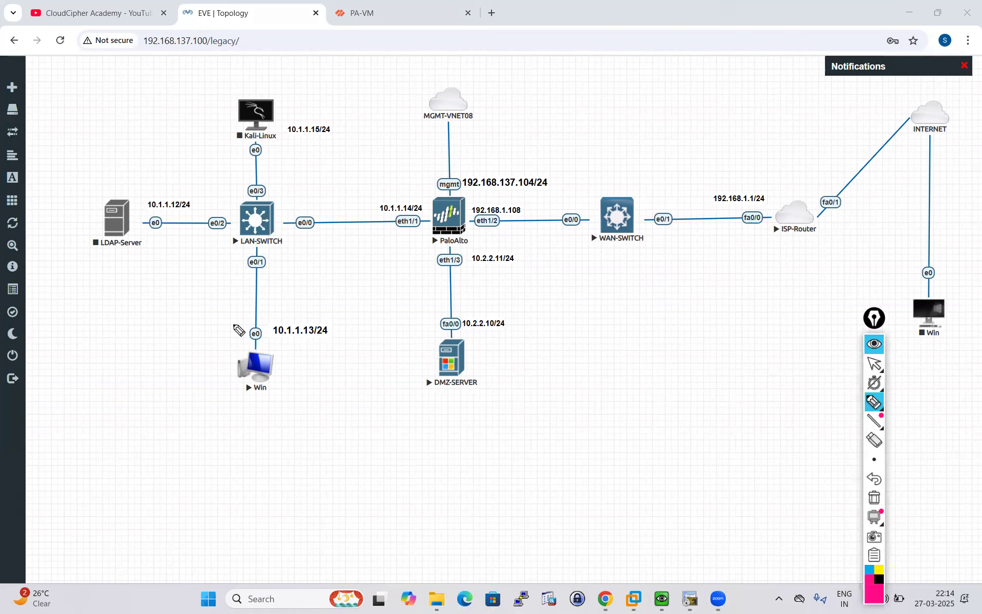
pyautogui.moveTo(236, 305)
pyautogui.mouseDown()
pyautogui.moveTo(342, 370)
pyautogui.moveTo(229, 310)
pyautogui.mouseUp()
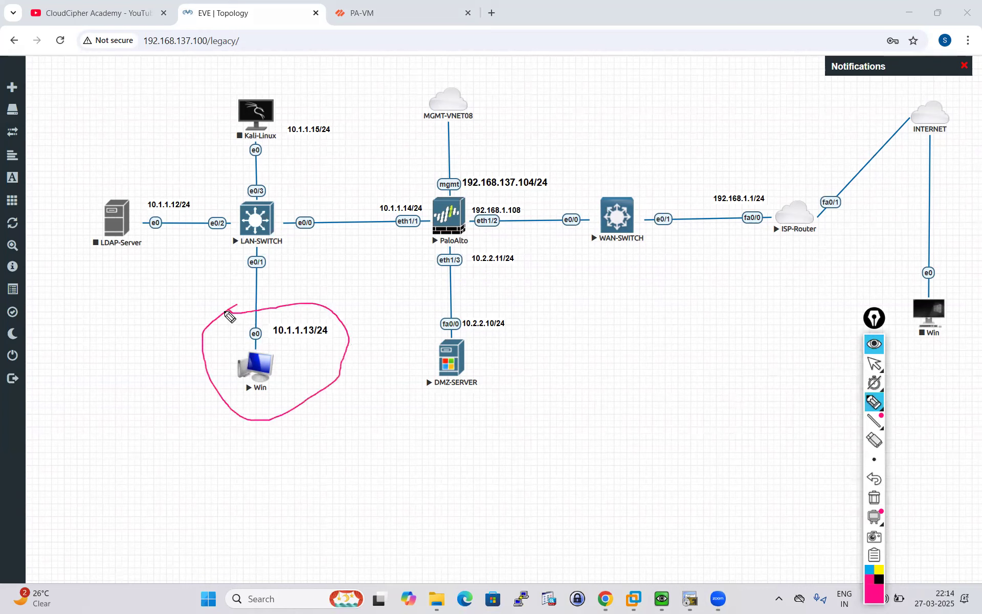
pyautogui.moveTo(276, 369); pyautogui.dragTo(305, 417)
pyautogui.moveTo(242, 457)
pyautogui.mouseDown()
pyautogui.moveTo(248, 464)
pyautogui.moveTo(287, 434)
pyautogui.moveTo(300, 437)
pyautogui.moveTo(307, 419)
pyautogui.moveTo(328, 432)
pyautogui.moveTo(360, 393)
pyautogui.moveTo(402, 381)
pyautogui.moveTo(421, 360)
pyautogui.mouseUp()
pyautogui.moveTo(397, 396)
pyautogui.mouseDown()
pyautogui.moveTo(402, 414)
pyautogui.moveTo(426, 391)
pyautogui.mouseUp()
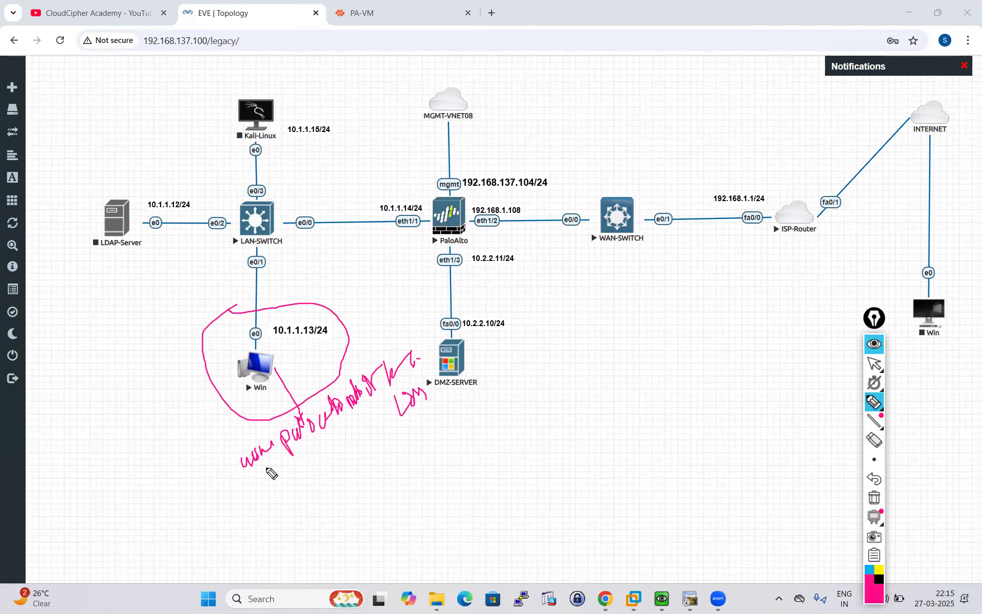
pyautogui.moveTo(267, 462); pyautogui.dragTo(413, 386)
pyautogui.moveTo(365, 417); pyautogui.dragTo(373, 439)
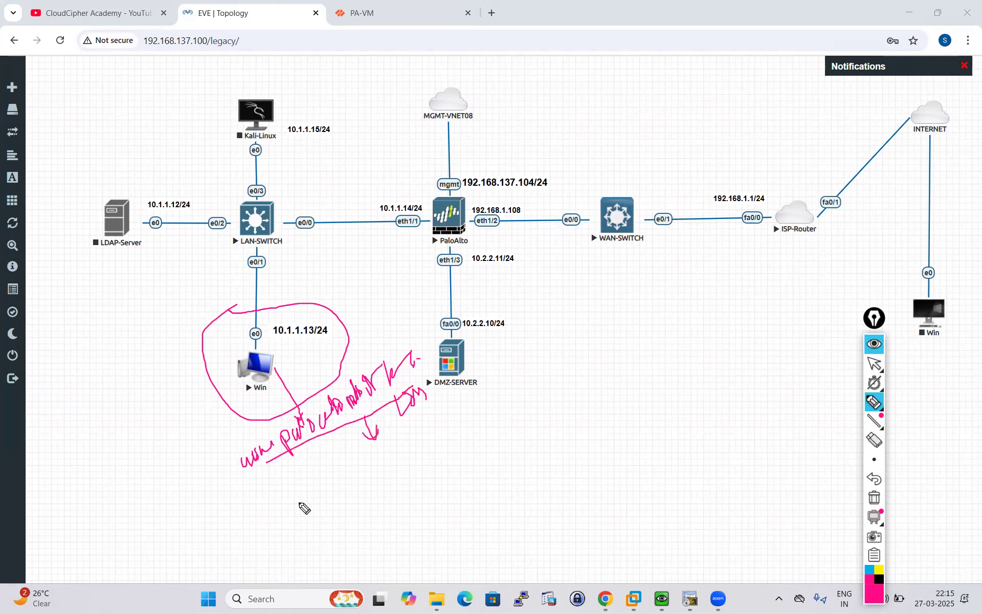
pyautogui.click(873, 345)
pyautogui.click(662, 599)
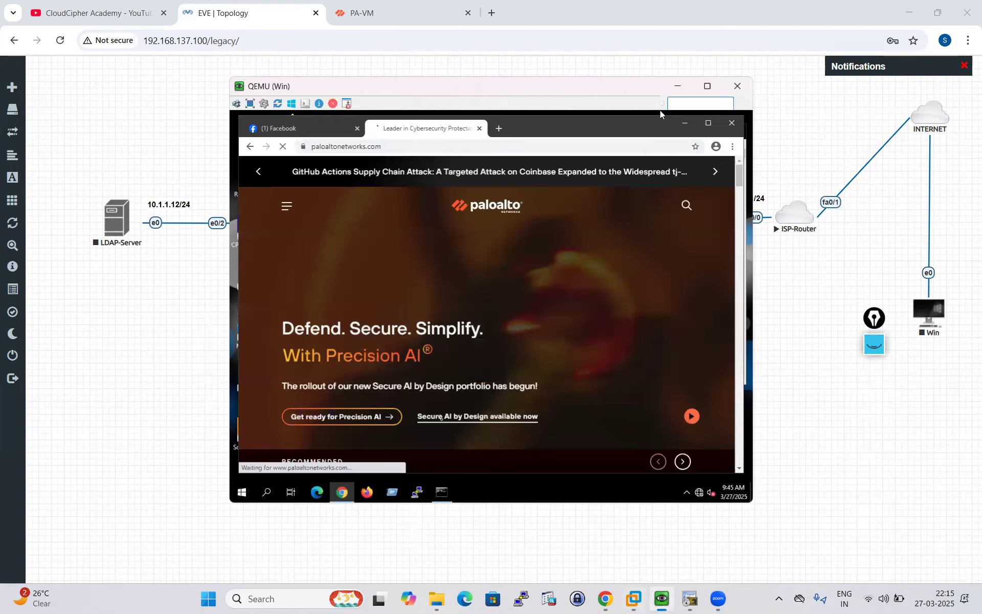
pyautogui.click(441, 492)
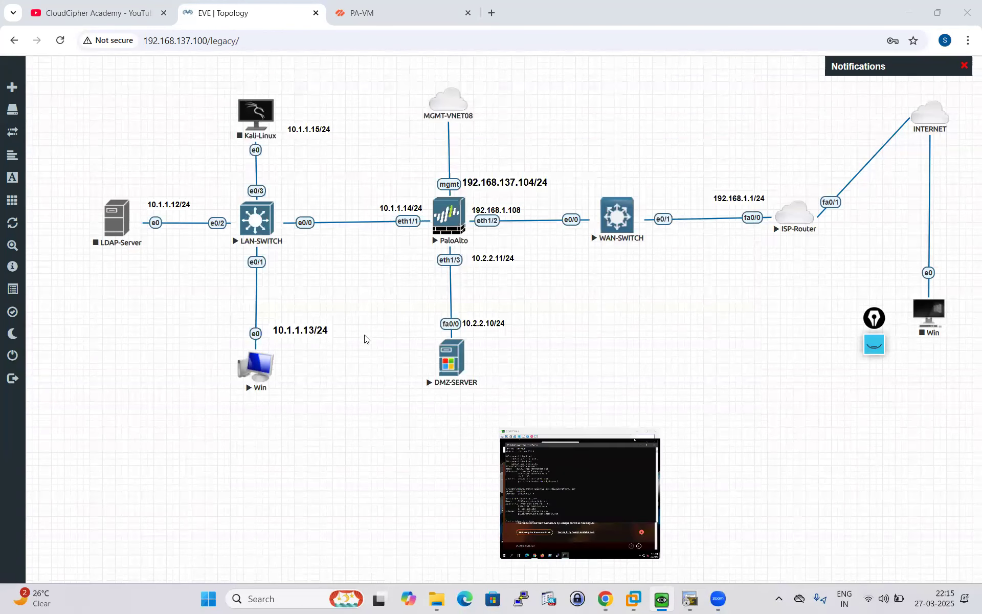
pyautogui.click(678, 85)
# - Draw two ink circles around the DMZ-SERVER at 10.2.2.10/24 and add a check mark beside its address
pyautogui.click(875, 344)
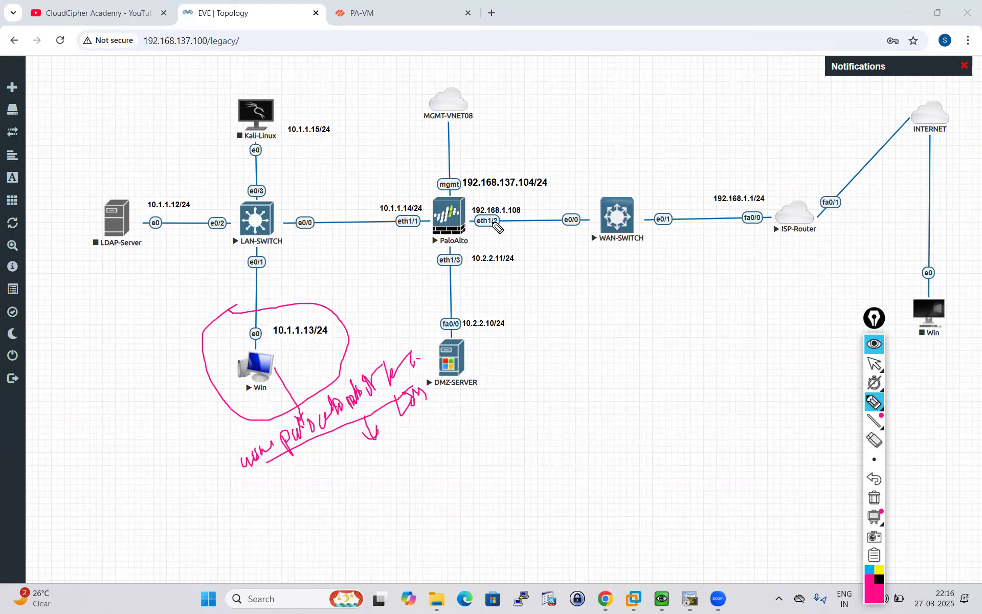
pyautogui.moveTo(520, 309)
pyautogui.mouseDown()
pyautogui.moveTo(417, 358)
pyautogui.moveTo(530, 348)
pyautogui.moveTo(507, 296)
pyautogui.mouseUp()
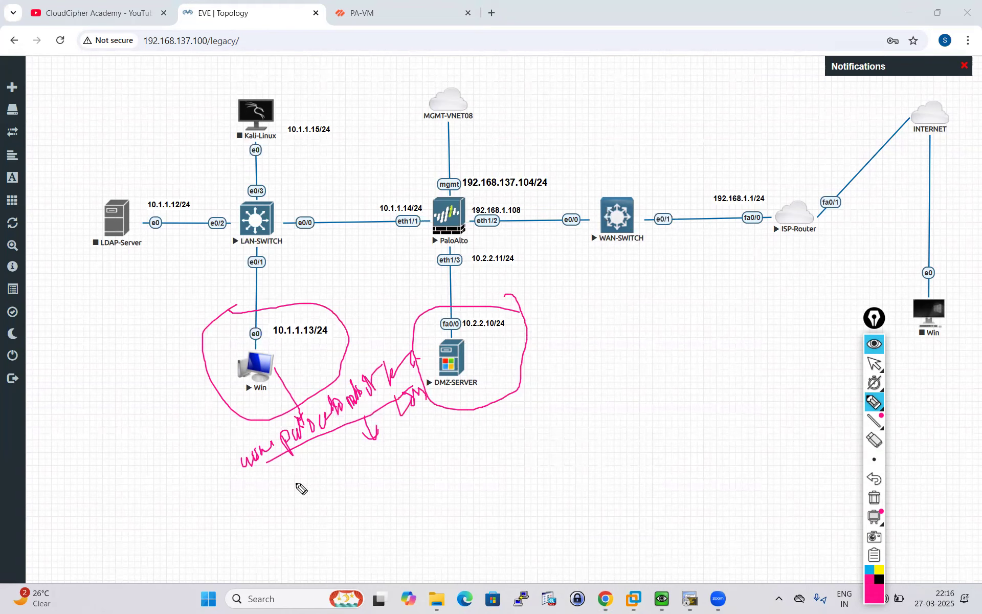
pyautogui.moveTo(479, 336); pyautogui.dragTo(544, 303)
pyautogui.moveTo(429, 301)
pyautogui.mouseDown()
pyautogui.moveTo(476, 432)
pyautogui.moveTo(493, 290)
pyautogui.moveTo(433, 310)
pyautogui.mouseUp()
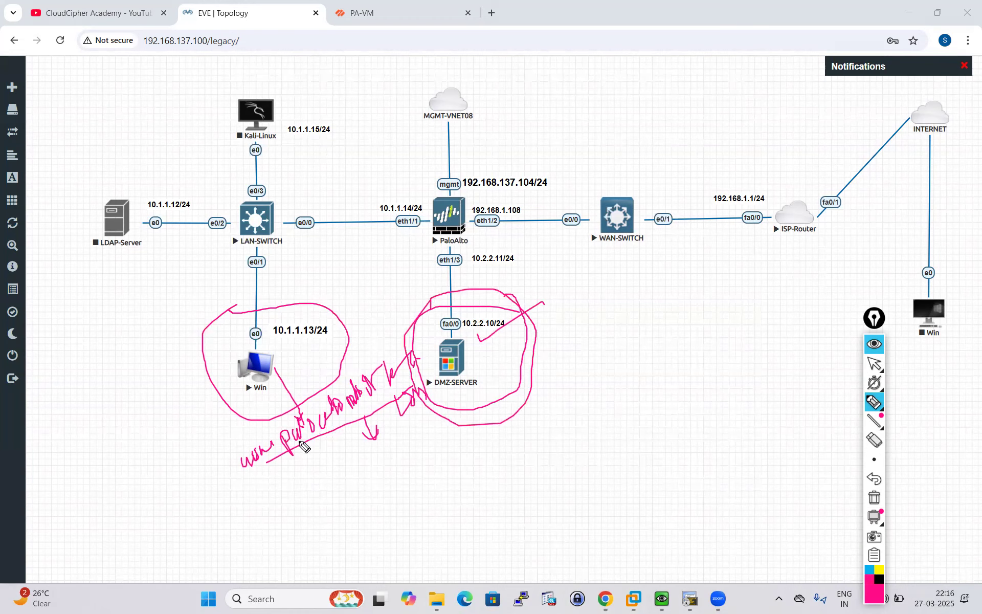
pyautogui.click(872, 347)
# - View the Palo Alto Networks website open in the browser of the Win virtual machine
pyautogui.click(662, 599)
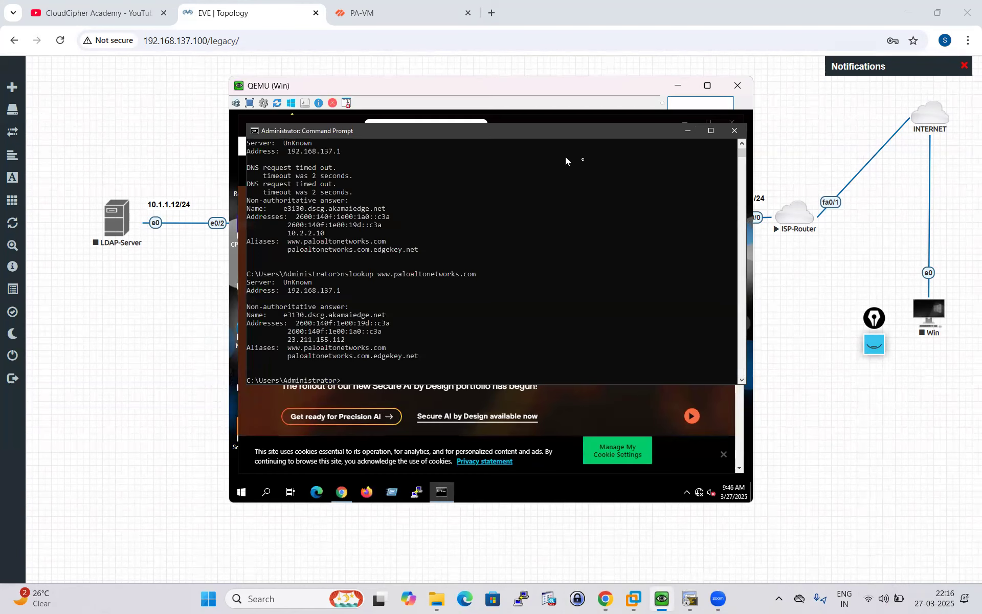
pyautogui.click(687, 132)
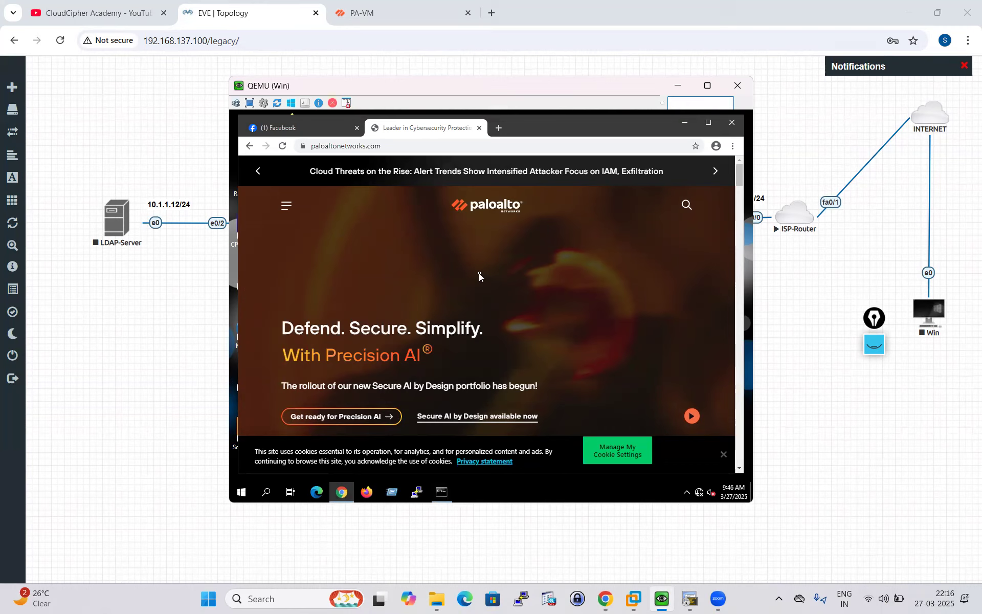
pyautogui.click(677, 87)
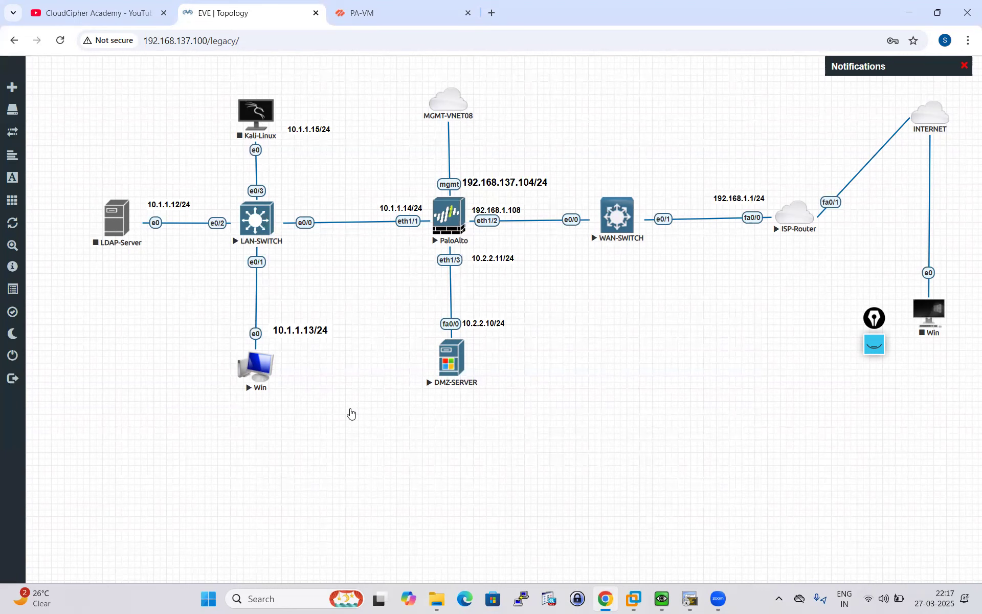
# - Add an ink bracket and a V-shaped mark at the handwritten web address, and re-mark the DMZ-SERVER address with a second check mark
pyautogui.click(875, 344)
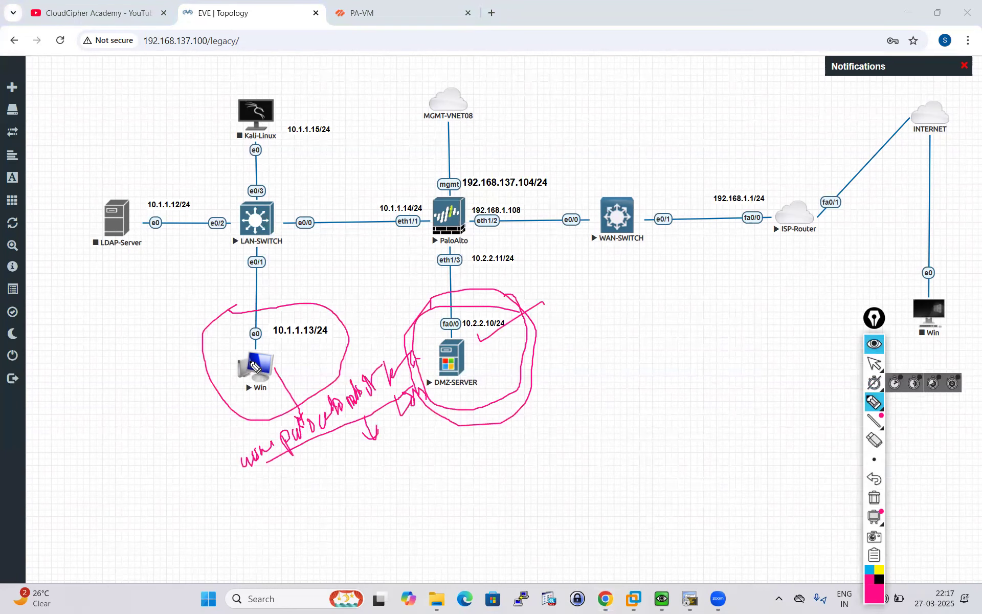
pyautogui.moveTo(228, 445)
pyautogui.mouseDown()
pyautogui.moveTo(218, 450)
pyautogui.moveTo(214, 499)
pyautogui.moveTo(224, 502)
pyautogui.mouseUp()
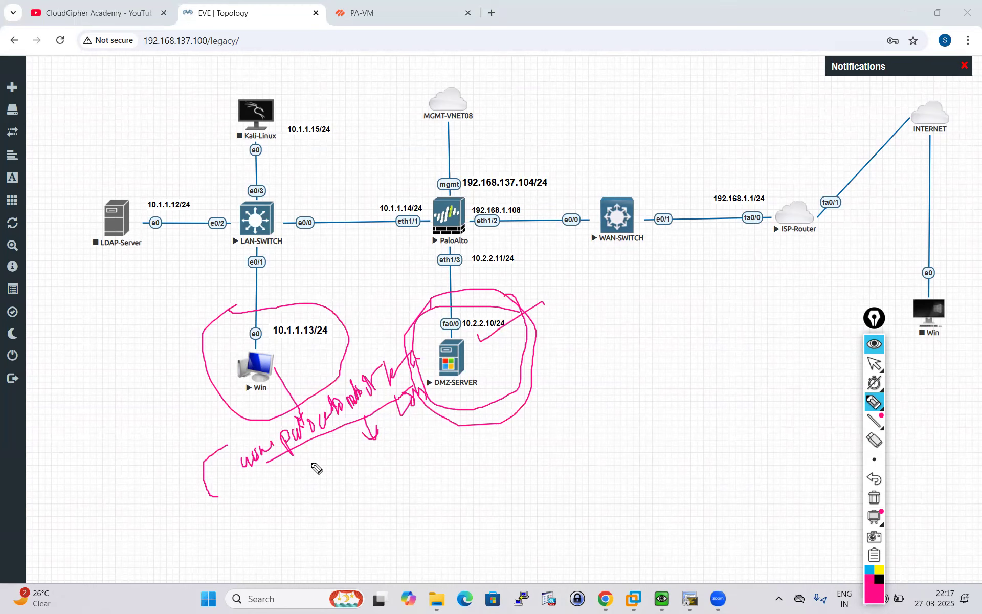
pyautogui.moveTo(296, 446)
pyautogui.mouseDown()
pyautogui.moveTo(319, 490)
pyautogui.moveTo(339, 428)
pyautogui.mouseUp()
pyautogui.moveTo(442, 335); pyautogui.dragTo(541, 295)
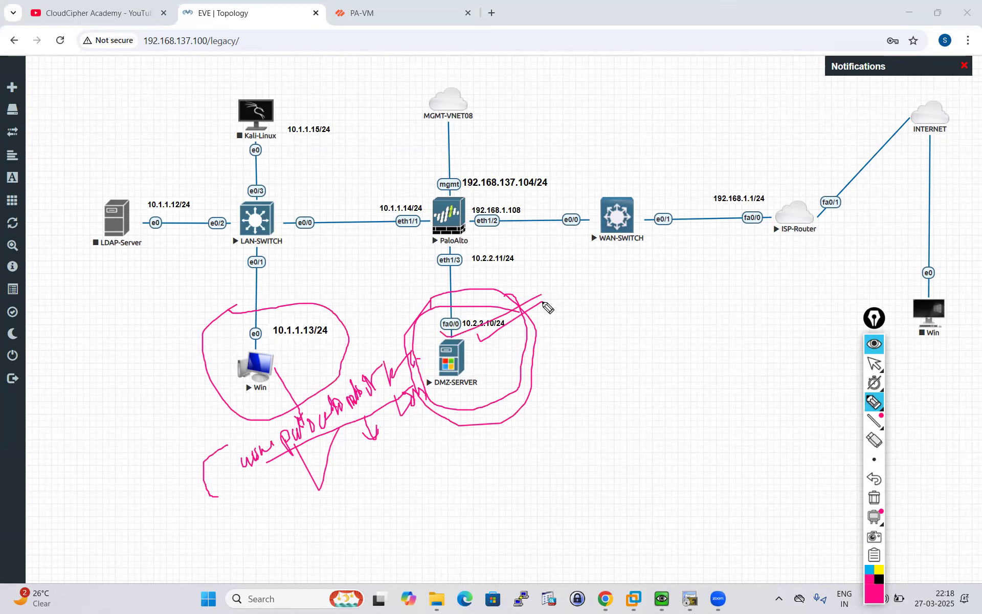
pyautogui.moveTo(544, 303); pyautogui.dragTo(521, 314)
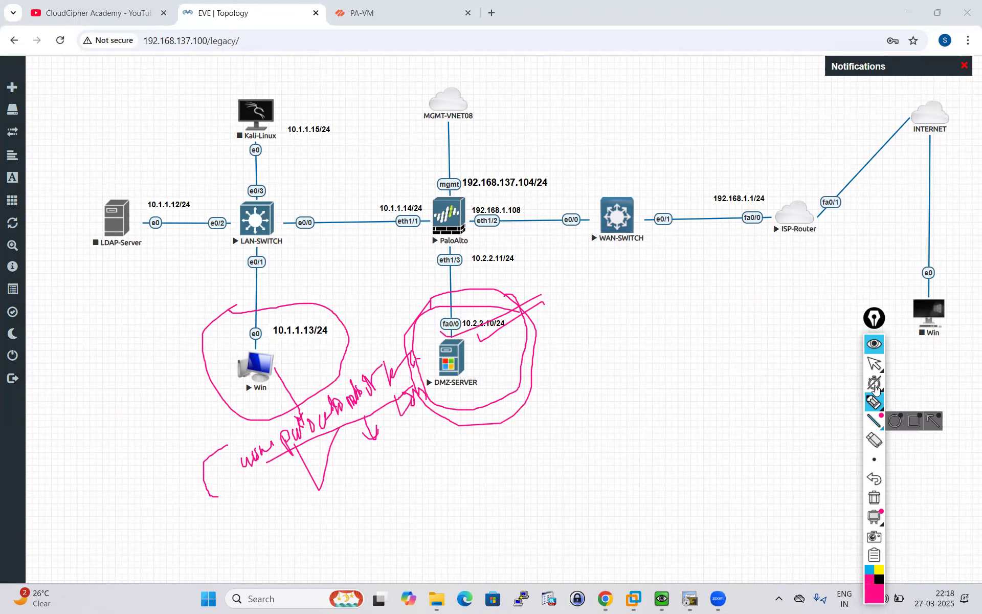
pyautogui.click(874, 344)
pyautogui.click(662, 599)
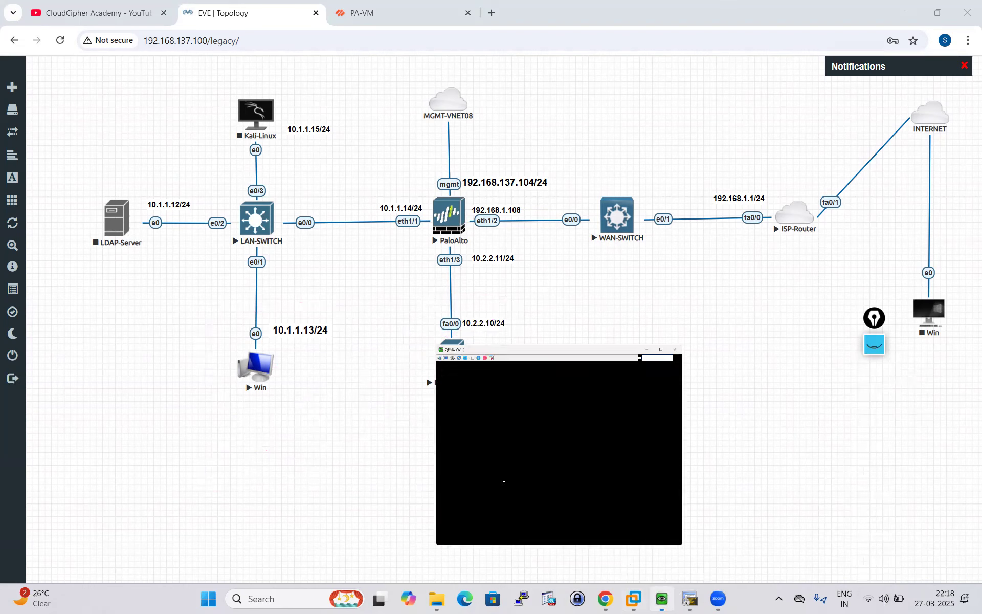
pyautogui.click(441, 492)
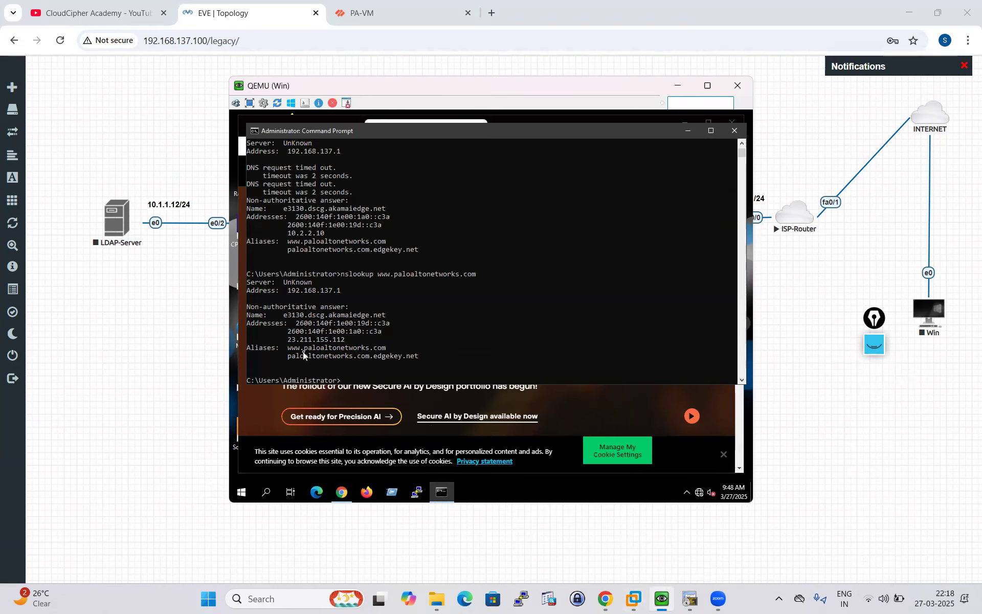
pyautogui.press('Up')
pyautogui.press('Return')
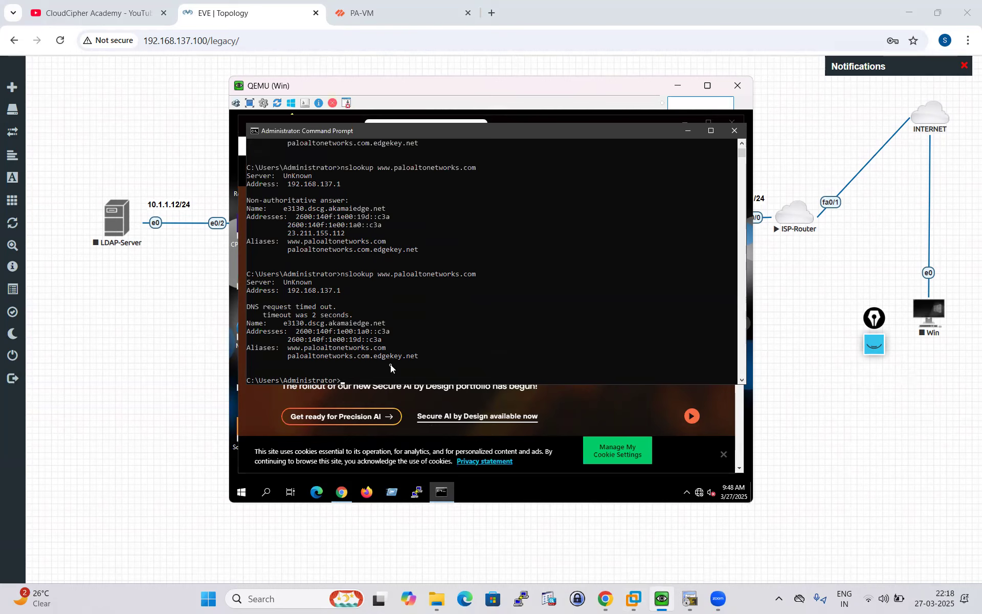
pyautogui.press('Up')
pyautogui.press('Return')
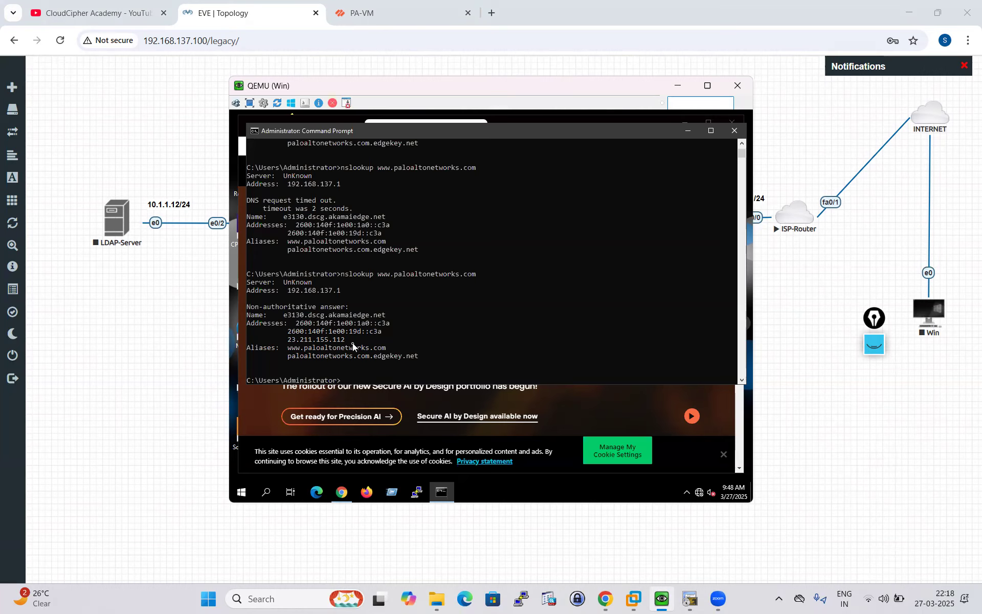
pyautogui.click(678, 85)
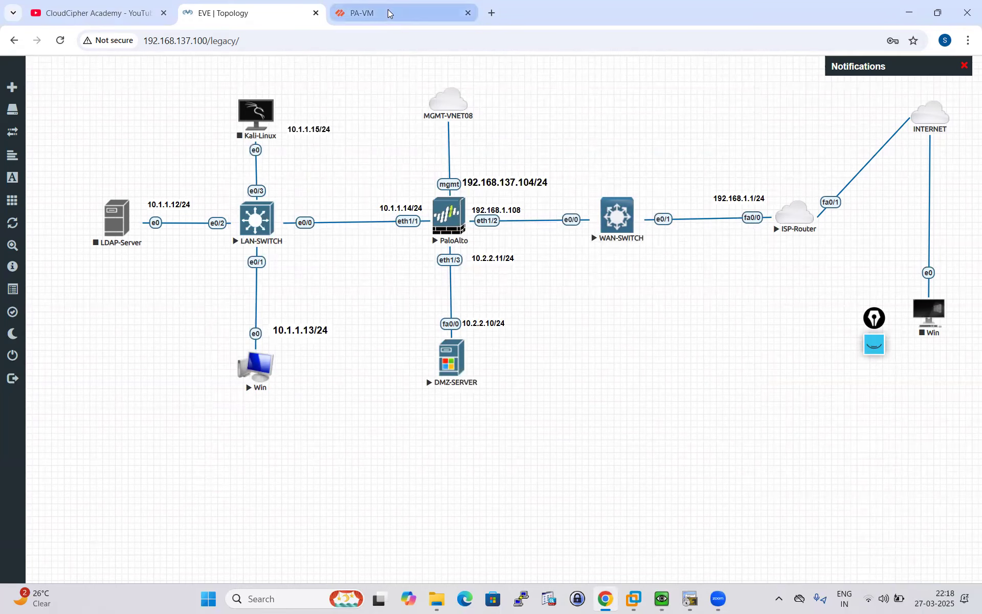
# - Switch to the PA-VM firewall and start a new NAT policy rule named DNAT-Rewrite
pyautogui.hotkey('ctrl', 'Tab')
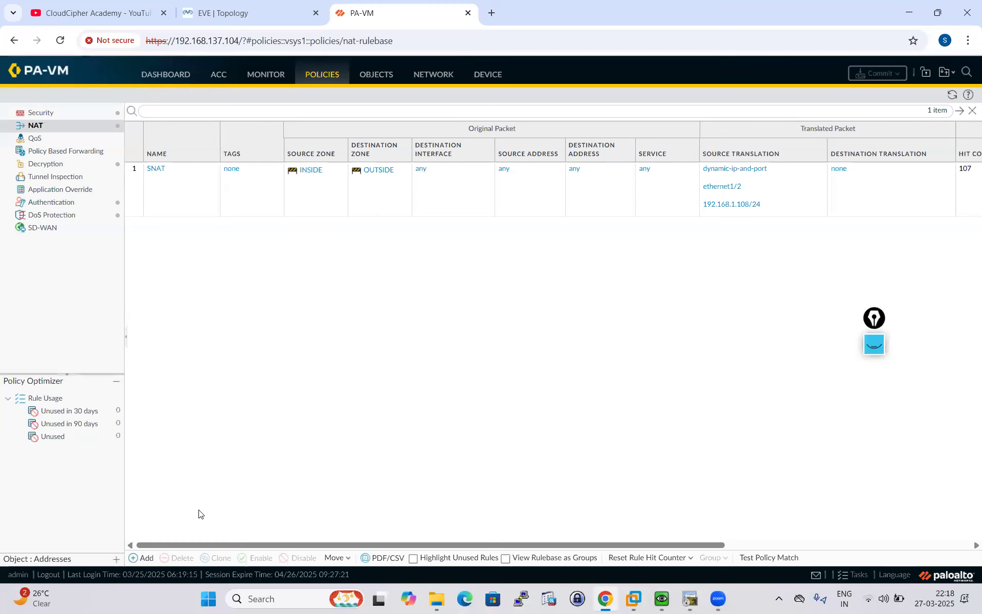
pyautogui.click(149, 559)
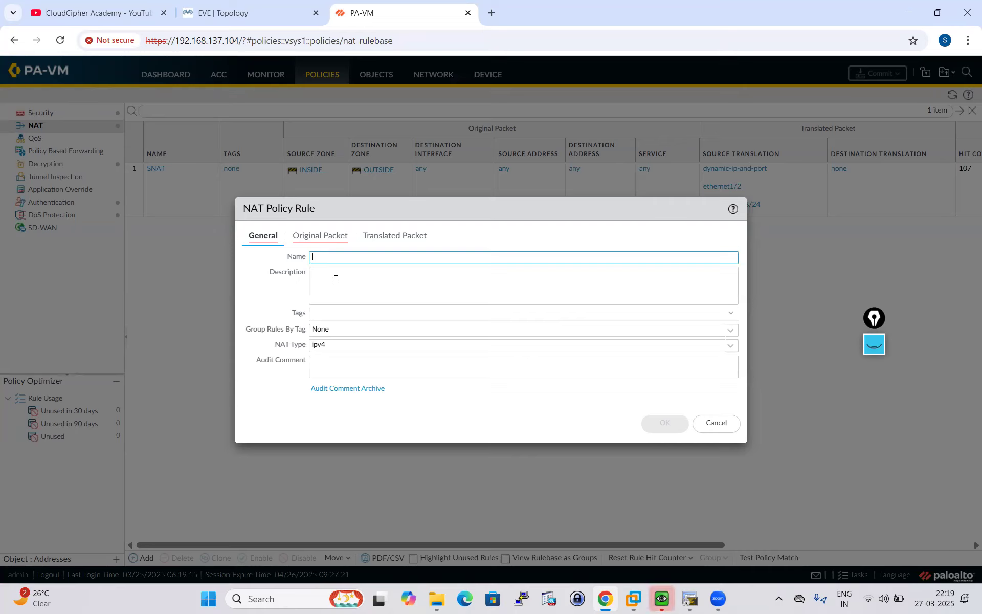
pyautogui.write('D')
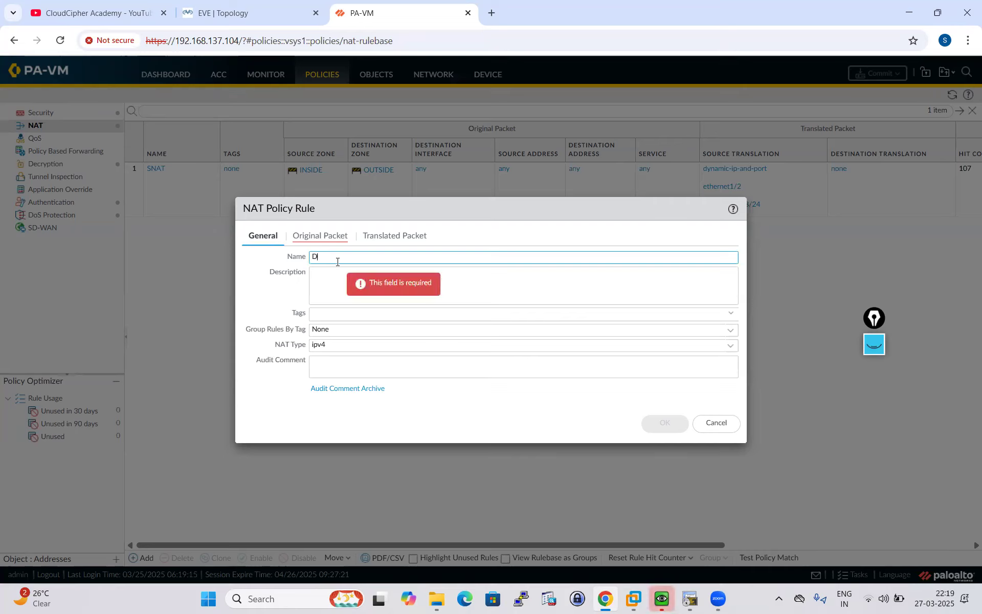
pyautogui.write('NAT-Rewr')
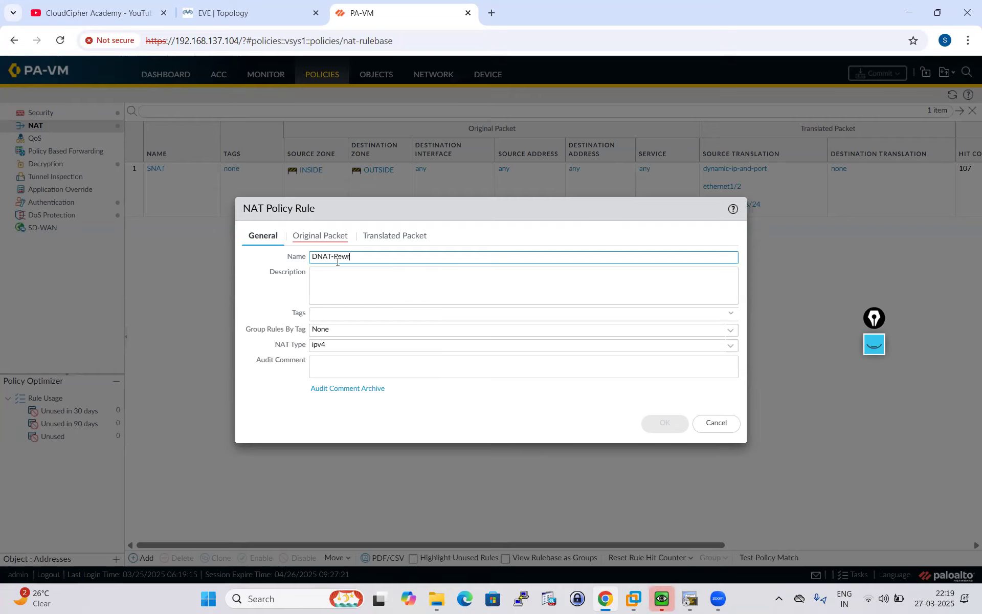
pyautogui.write('ite')
# - Set both the source zone and the destination zone of the rule's original packet to OUTSIDE
pyautogui.click(324, 237)
pyautogui.click(259, 394)
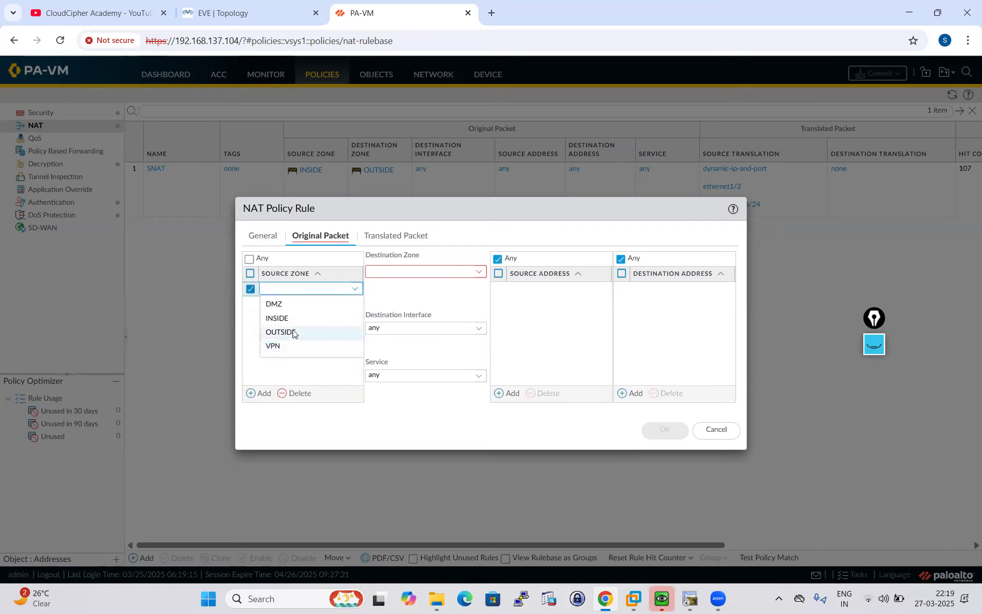
pyautogui.click(298, 336)
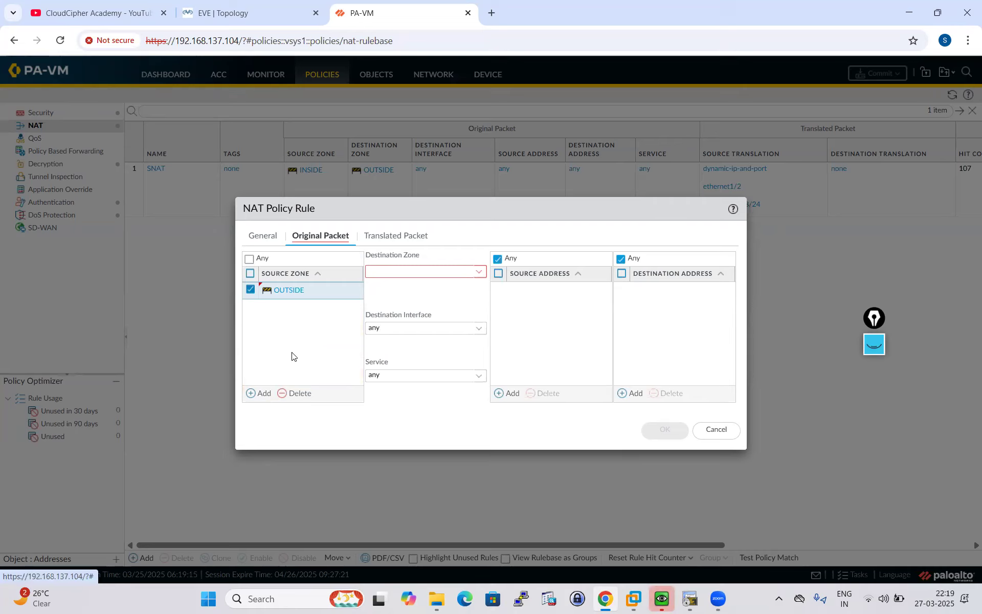
pyautogui.click(476, 278)
pyautogui.click(406, 317)
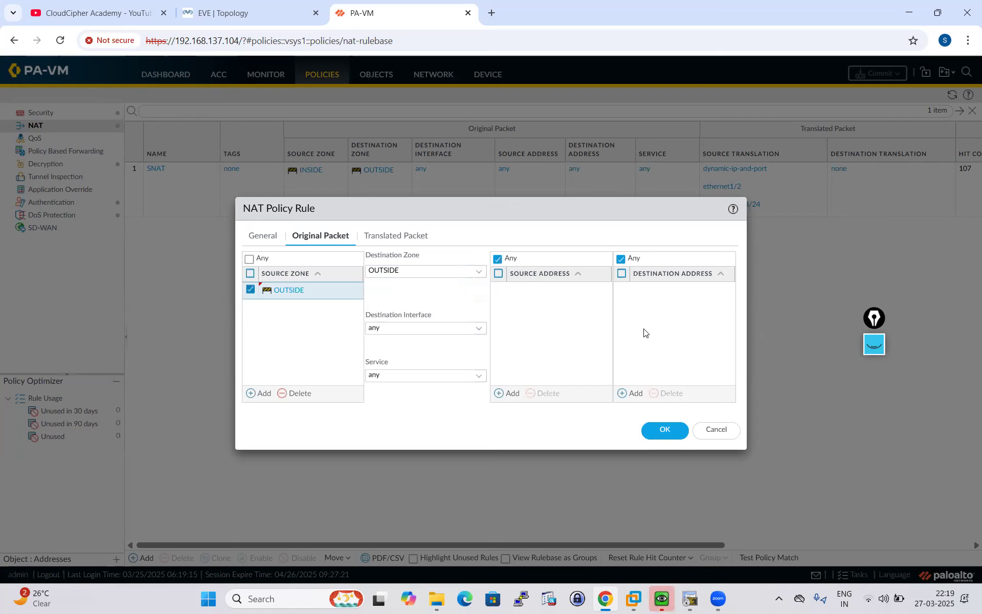
# - Add 23.211.155.112 as the original packet's destination address, checking it against the nslookup output in the Win virtual machine
pyautogui.click(663, 599)
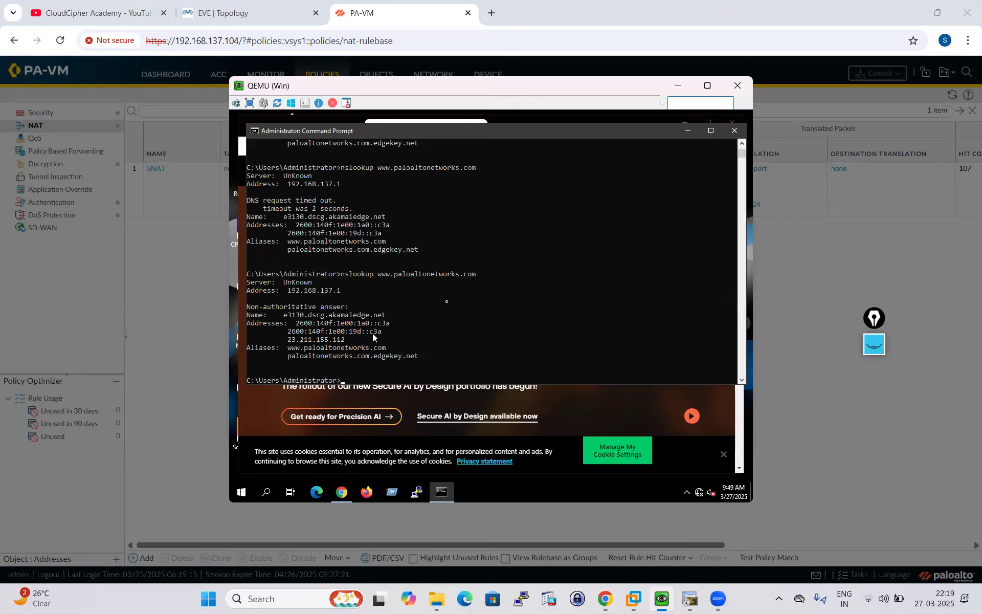
pyautogui.click(677, 87)
pyautogui.click(643, 361)
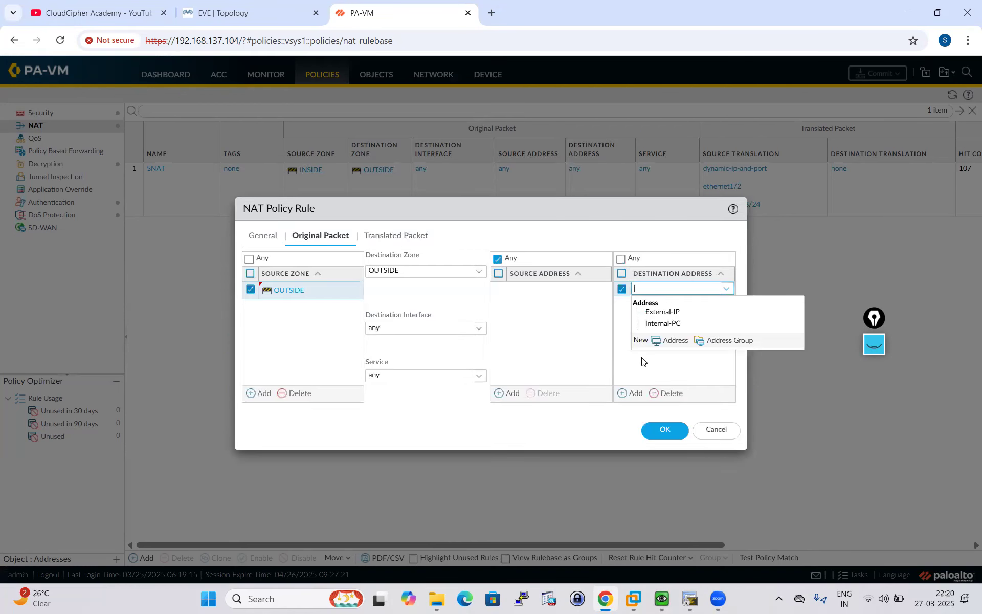
pyautogui.write('23')
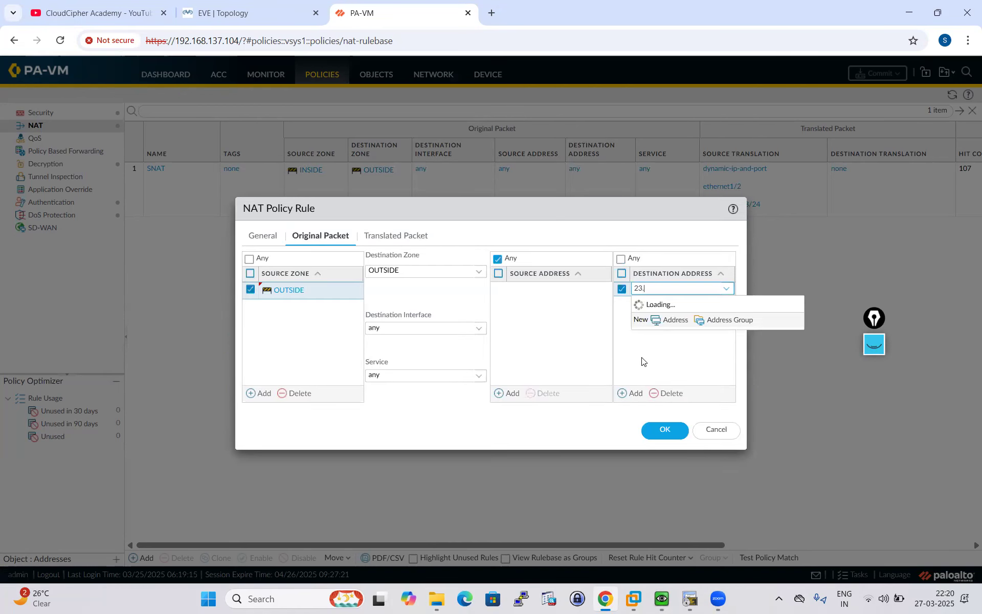
pyautogui.write('.211.155.')
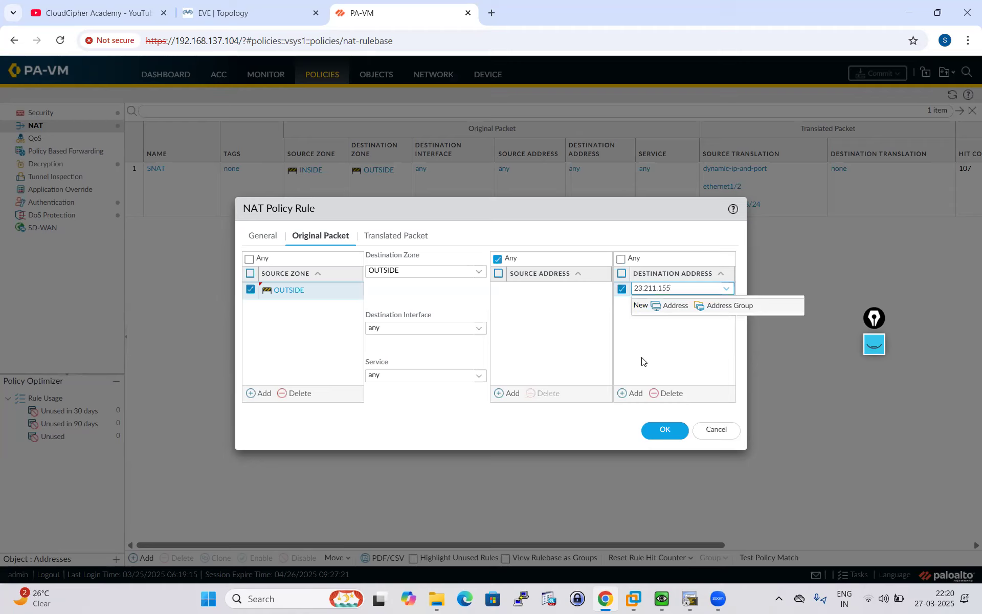
pyautogui.click(663, 600)
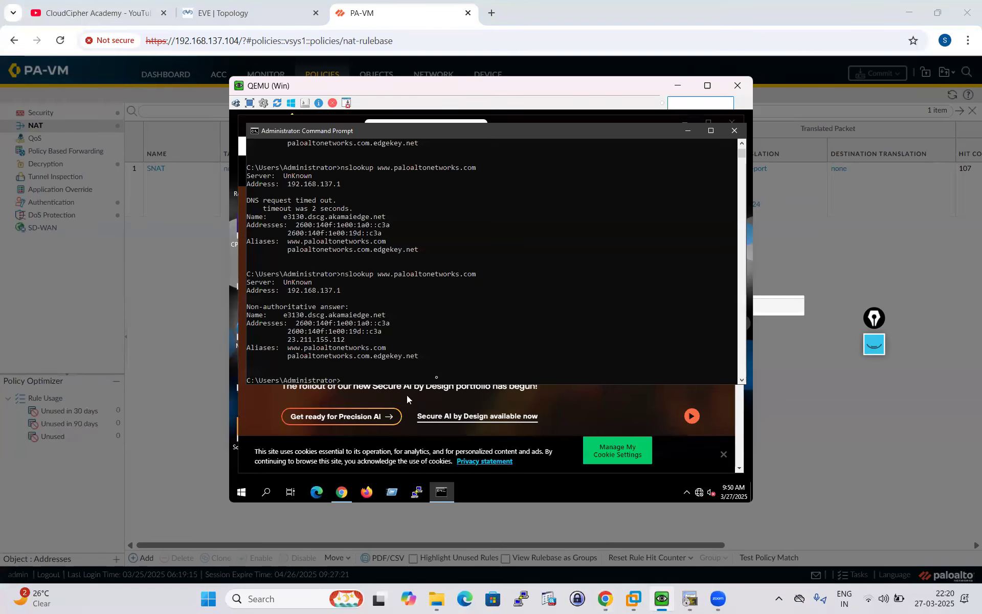
pyautogui.click(678, 88)
pyautogui.click(680, 289)
pyautogui.write('112')
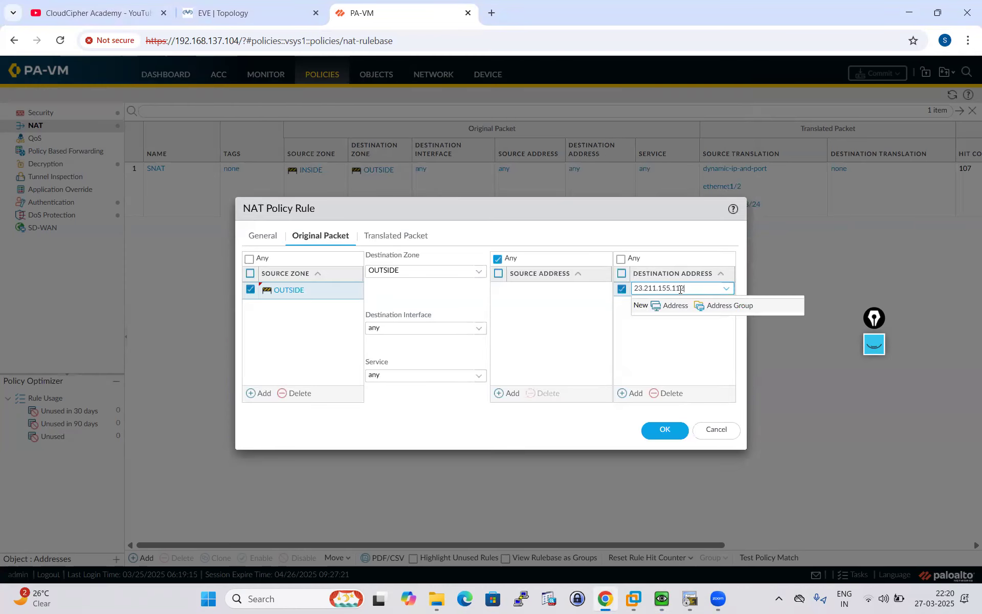
pyautogui.click(658, 351)
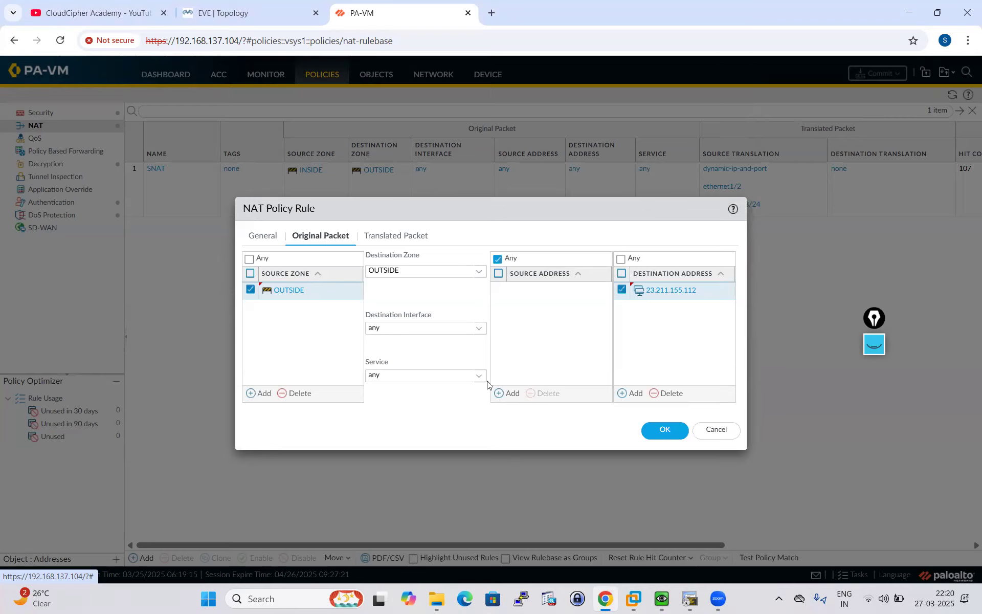
# - Set the rule's destination address translation to Static IP with 10.2.2.10 as the translated address
pyautogui.click(422, 238)
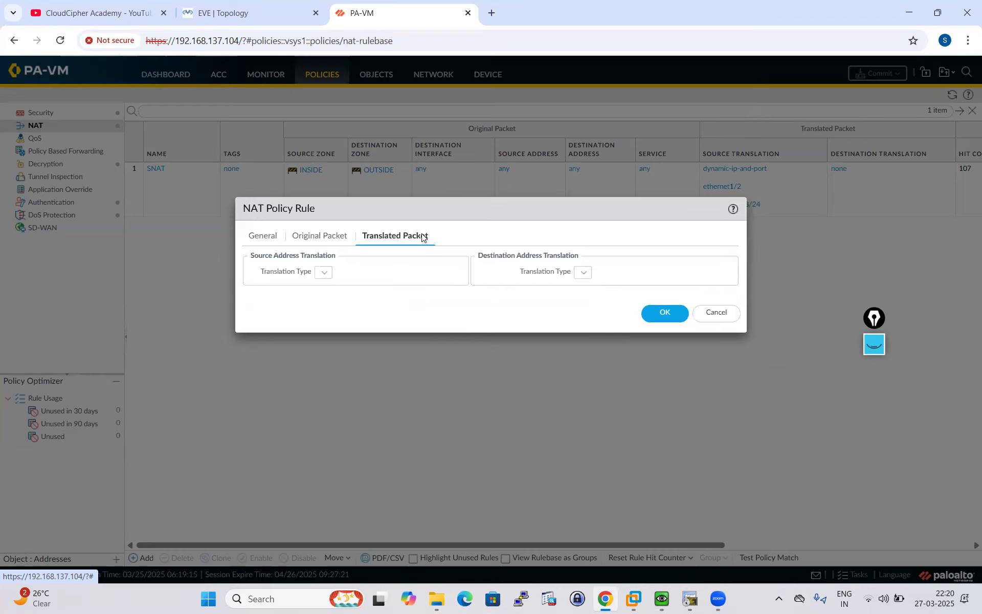
pyautogui.click(726, 273)
pyautogui.click(627, 290)
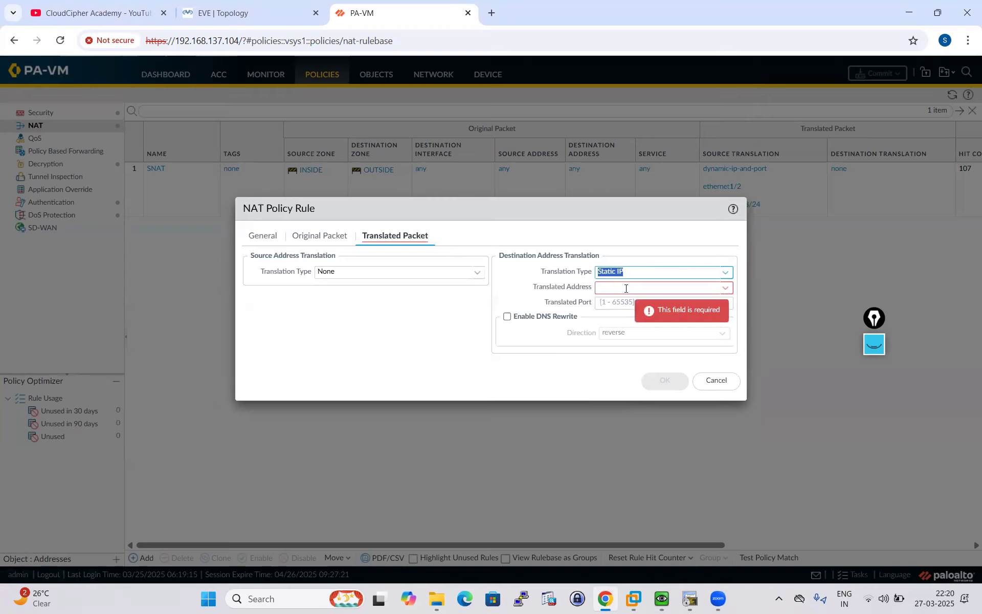
pyautogui.click(634, 288)
pyautogui.write('1')
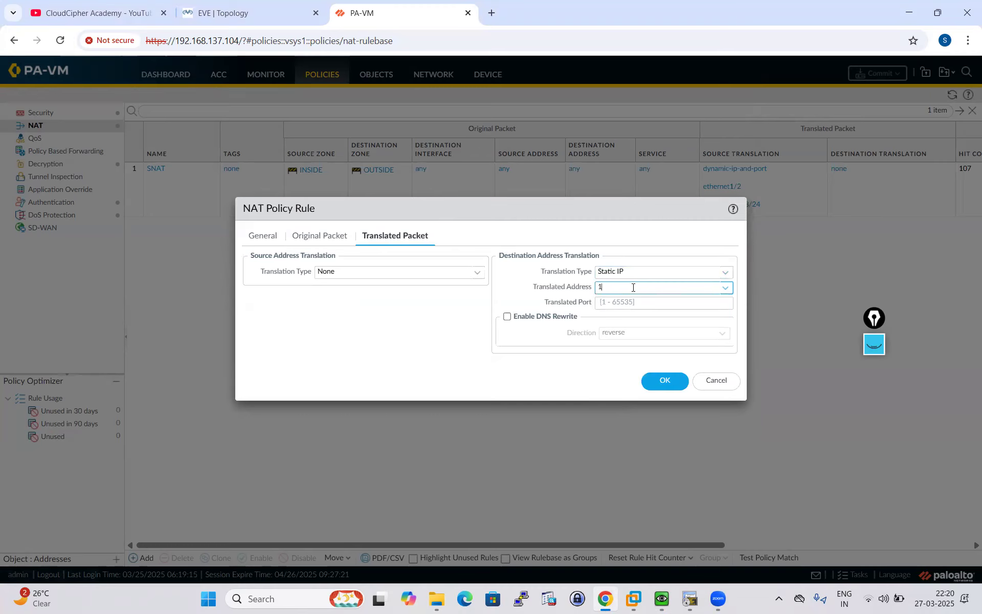
pyautogui.write('0.2.2.10')
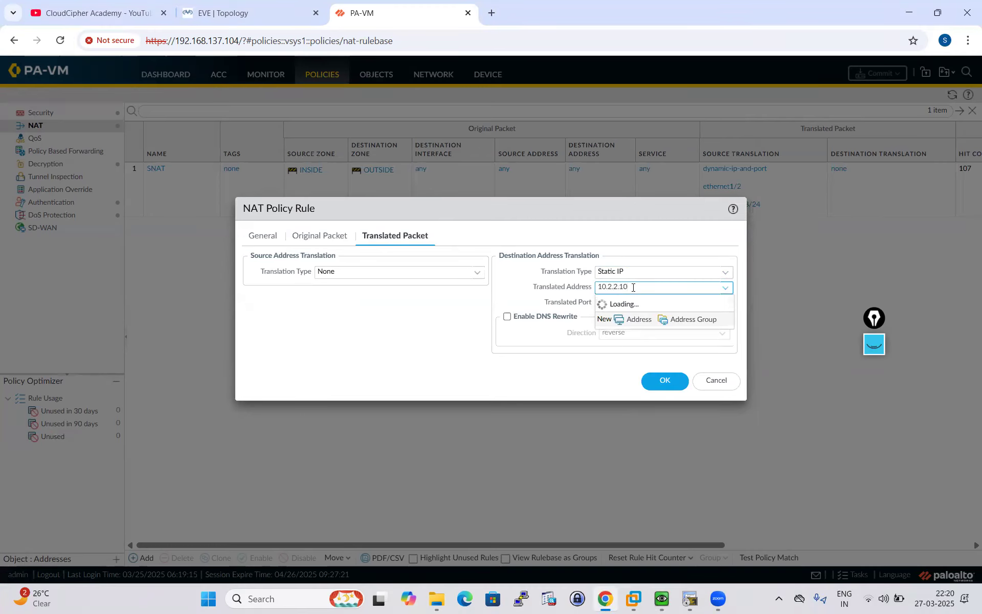
# - Enable DNS rewrite in the forward direction for the translated packet and save the NAT rule
pyautogui.click(507, 317)
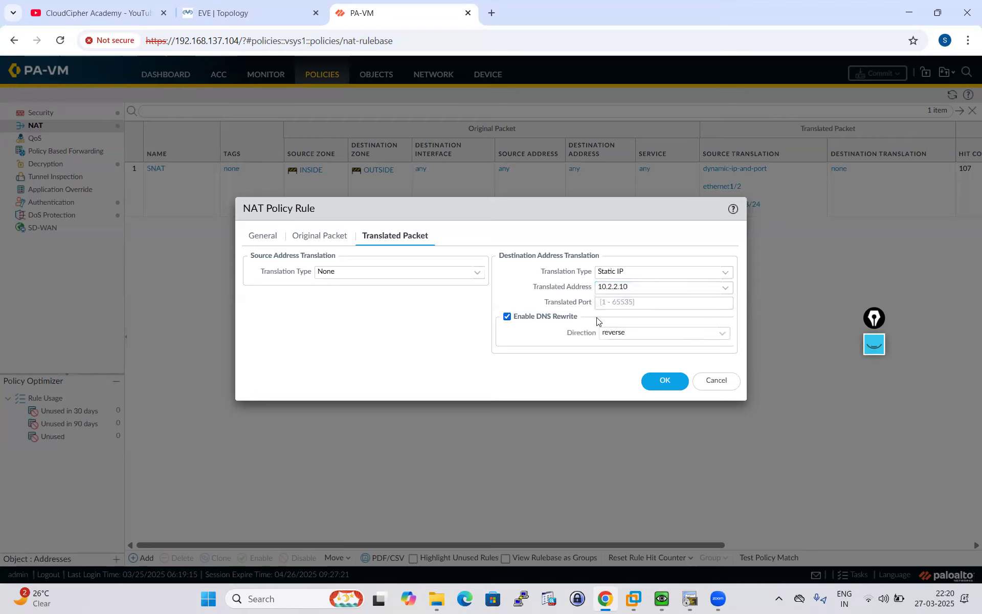
pyautogui.click(723, 336)
pyautogui.click(617, 364)
pyautogui.click(665, 380)
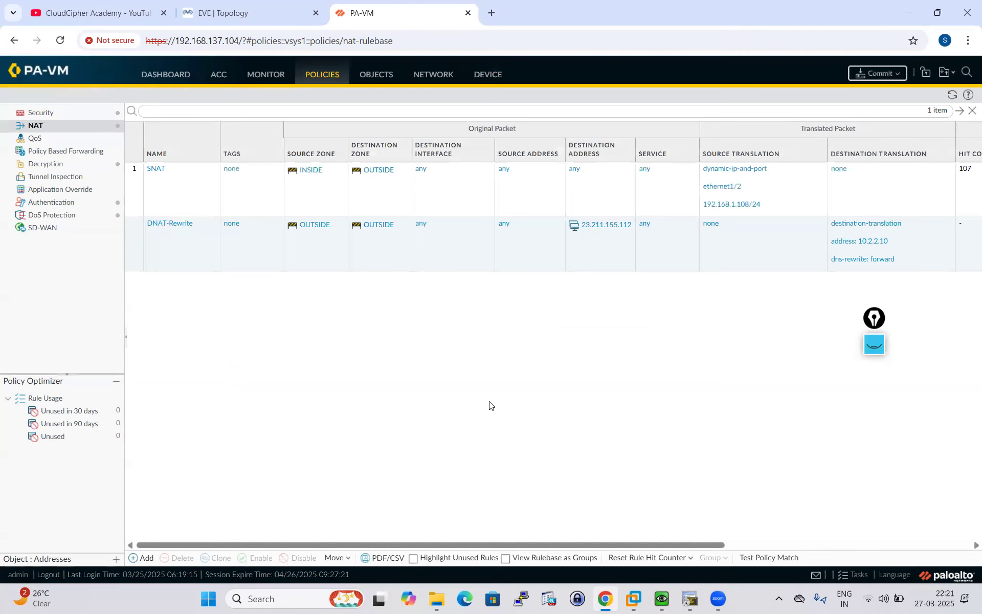
# - Move the DNAT-Rewrite rule above the SNAT rule and commit the firewall configuration
pyautogui.click(146, 233)
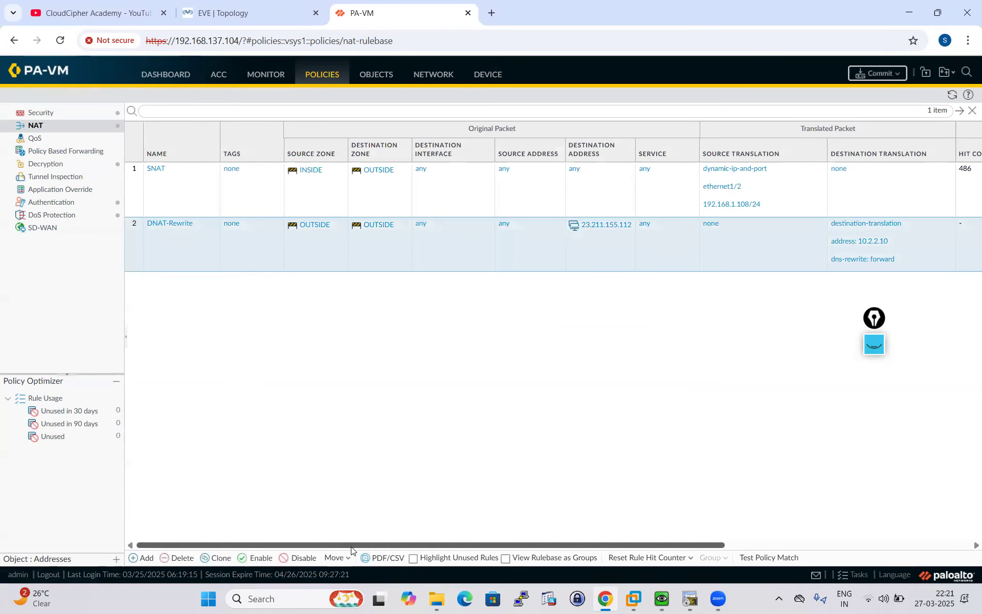
pyautogui.click(338, 558)
pyautogui.click(347, 507)
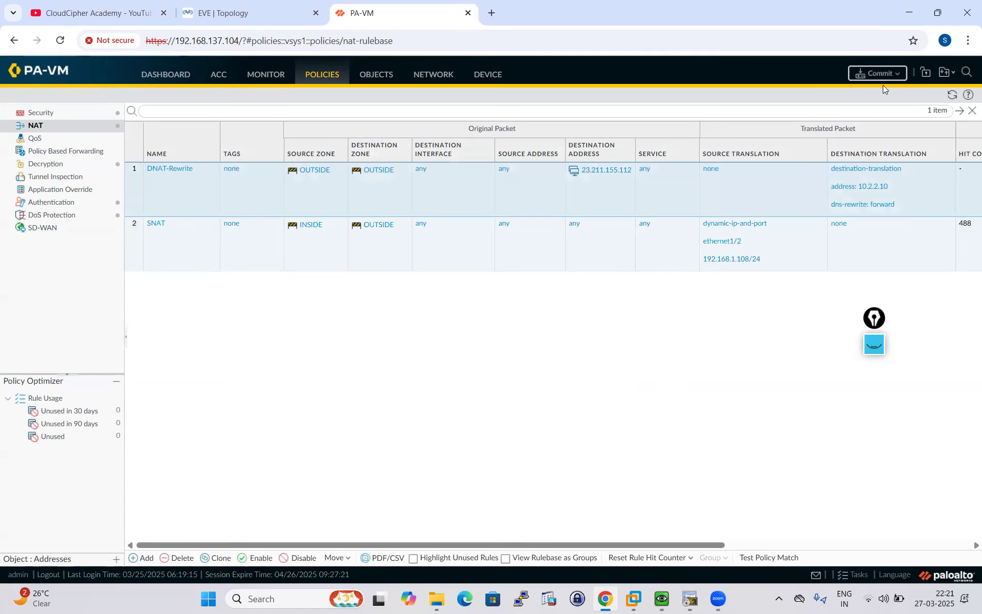
pyautogui.click(870, 78)
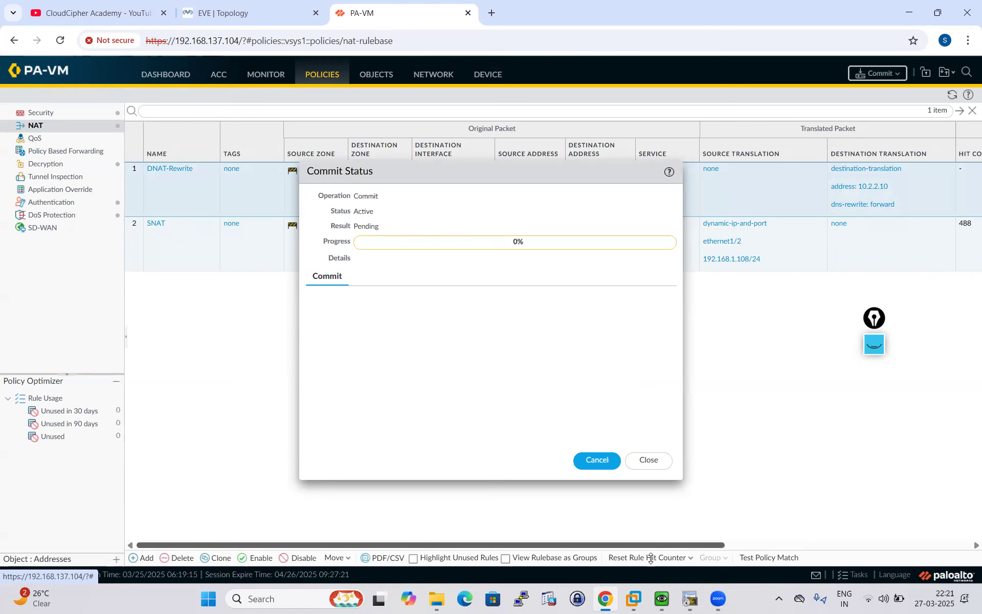
pyautogui.click(666, 602)
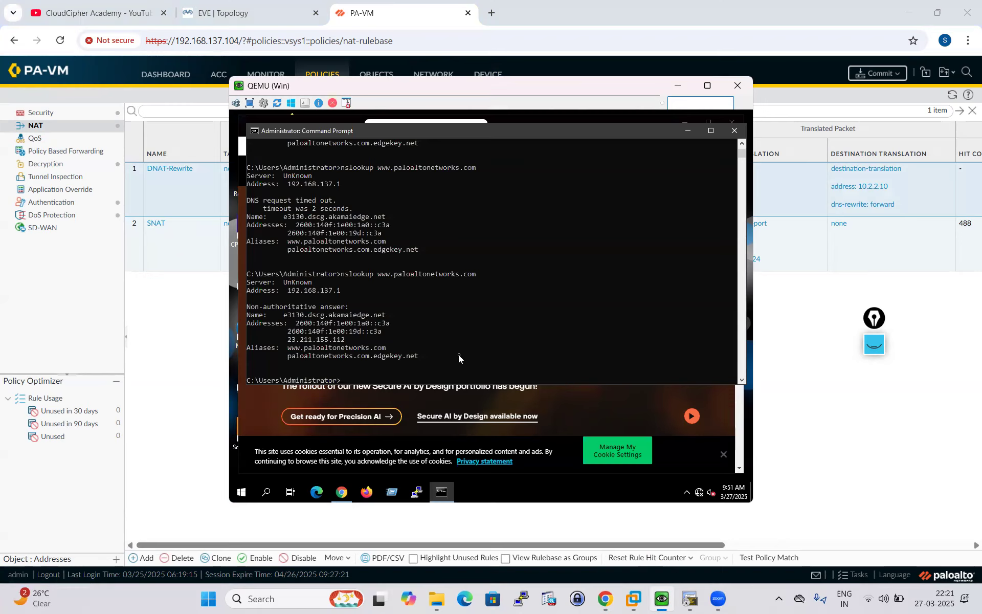
pyautogui.press('Up')
pyautogui.press('Return')
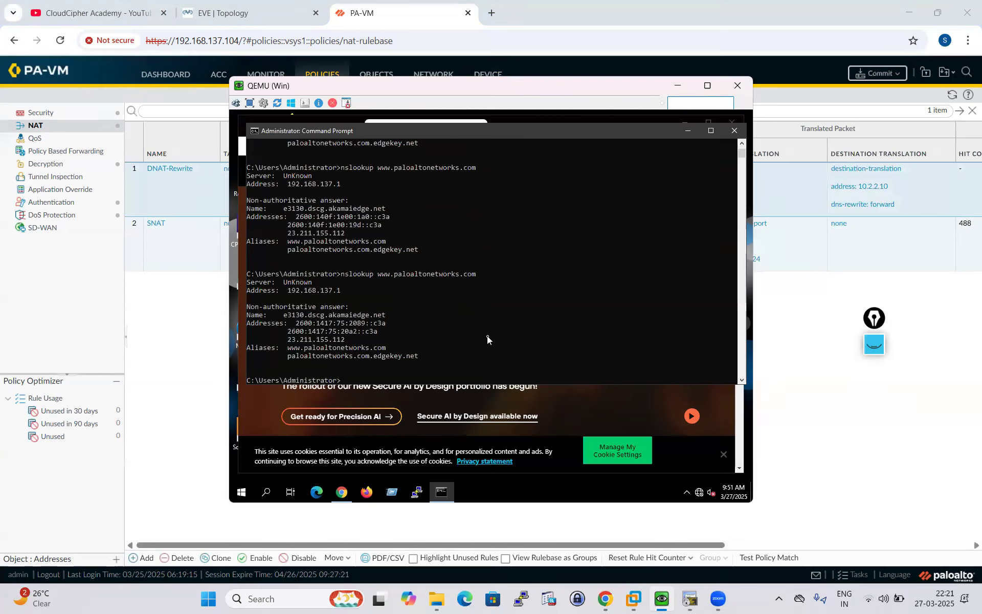
pyautogui.press('Up')
pyautogui.press('Return')
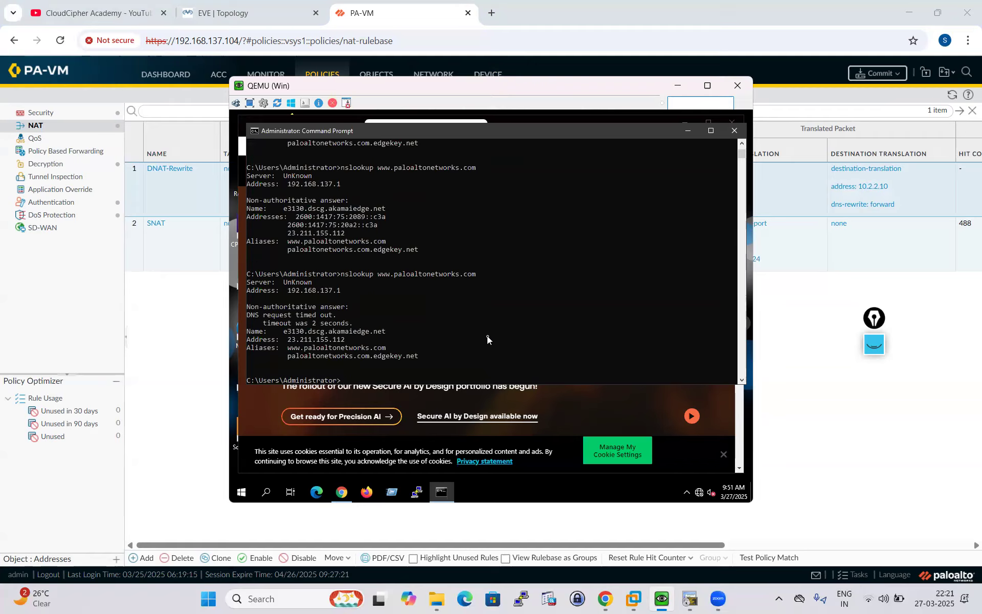
pyautogui.press('Up')
pyautogui.press('Return')
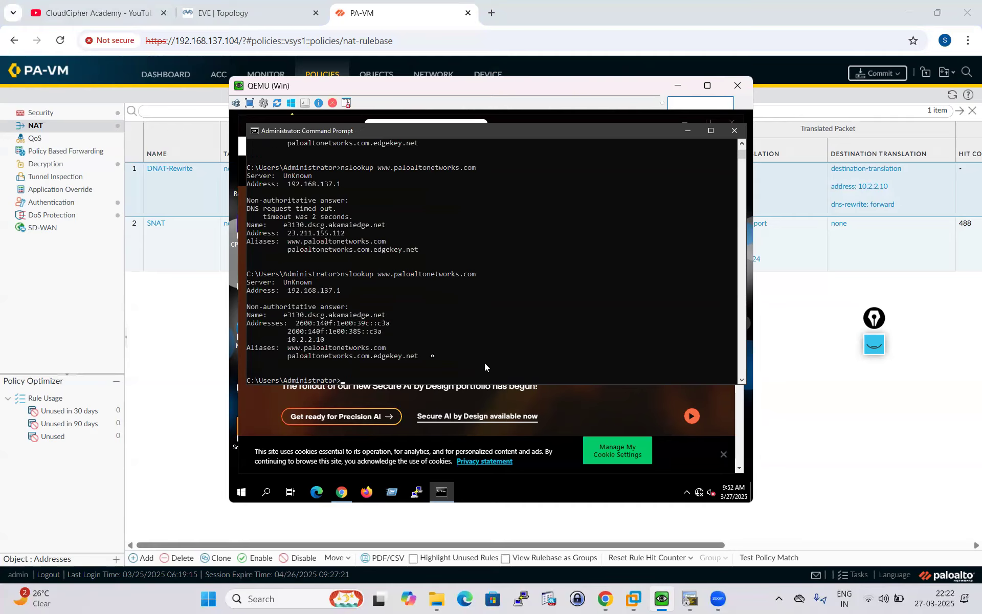
# - Check the commit status on PA-VM, reload paloaltonetworks.com in the Win virtual machine's browser, and return to the firewall's NAT rule list
pyautogui.click(680, 86)
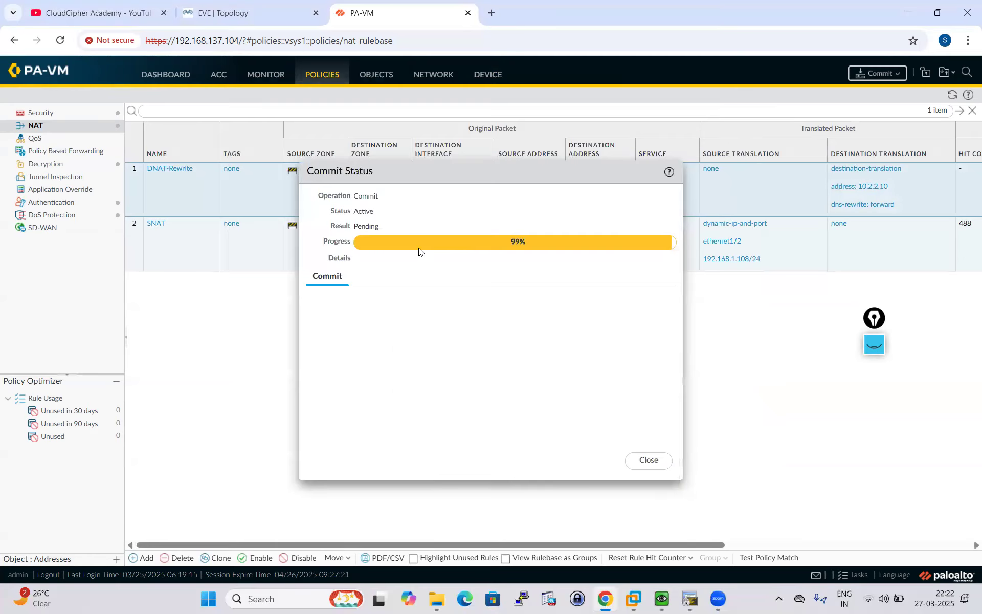
pyautogui.click(662, 599)
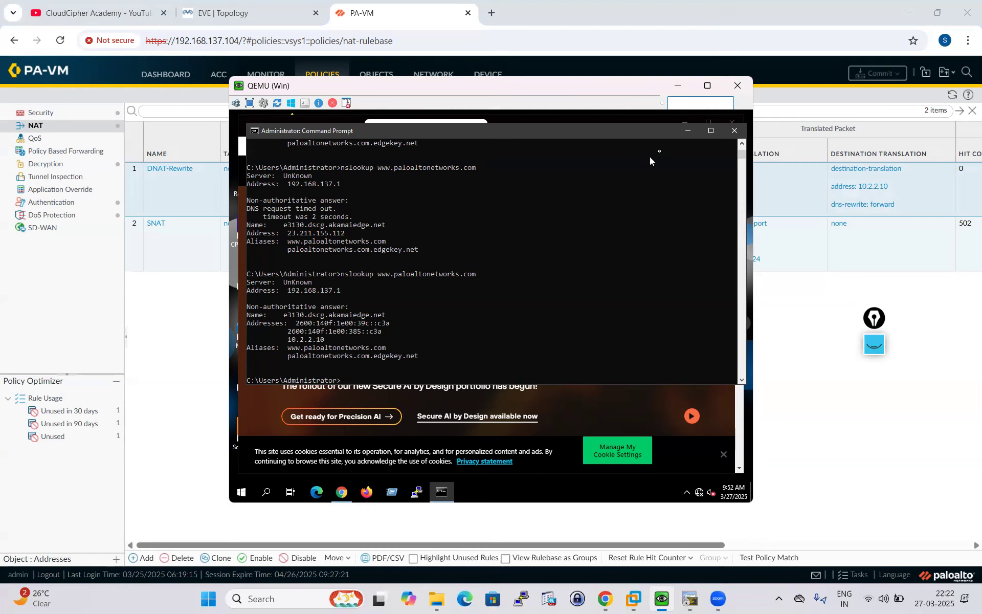
pyautogui.click(688, 134)
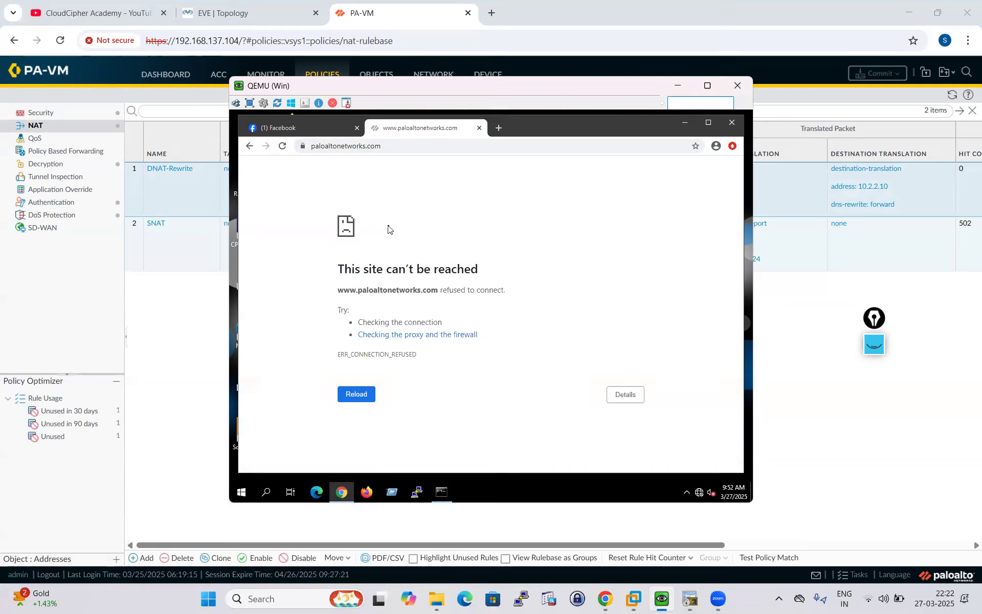
pyautogui.press('F5')
pyautogui.click(283, 146)
pyautogui.click(679, 86)
pyautogui.click(645, 460)
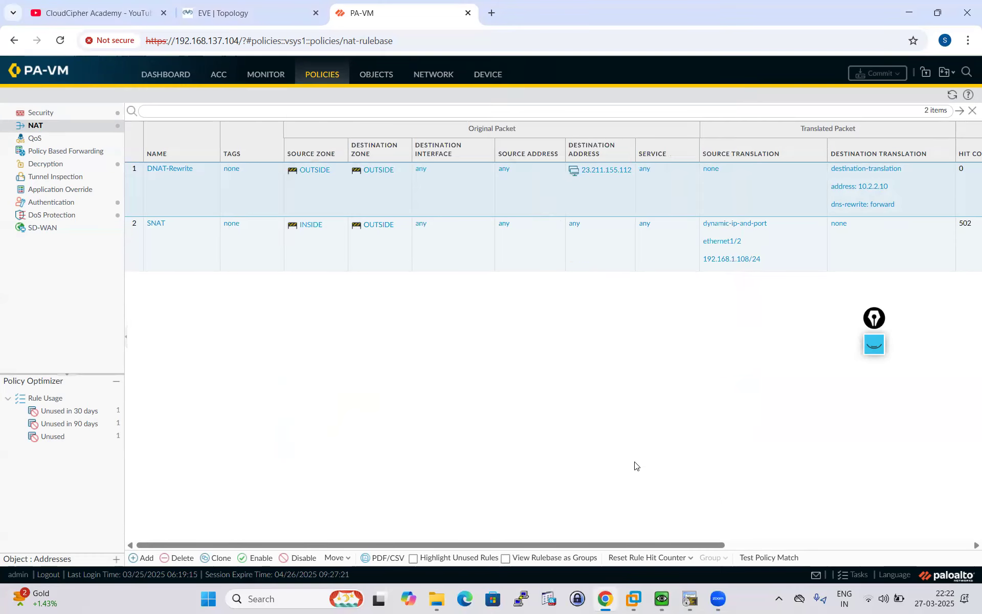